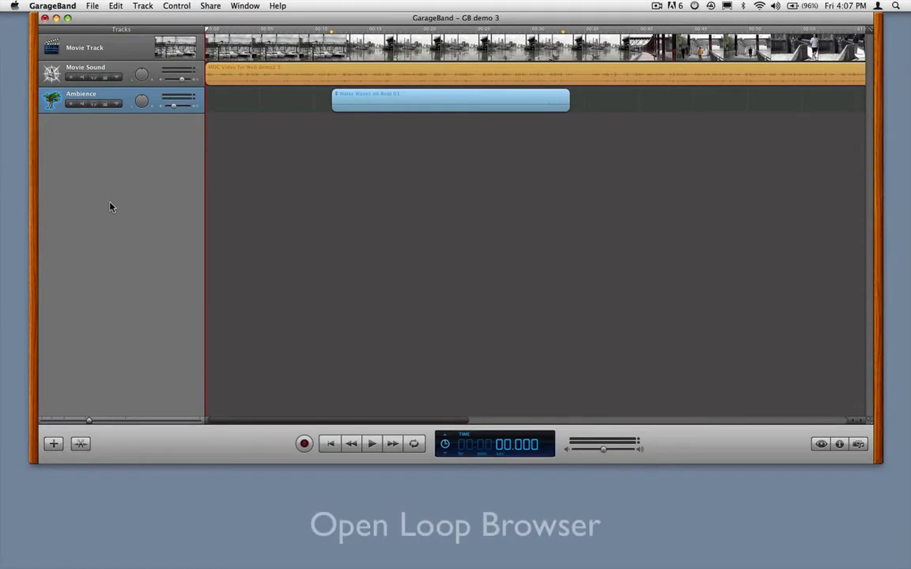
Show the Loop Browser in column view and review its scale options and loop collections, keeping Any and Show All.
left_click(821, 445)
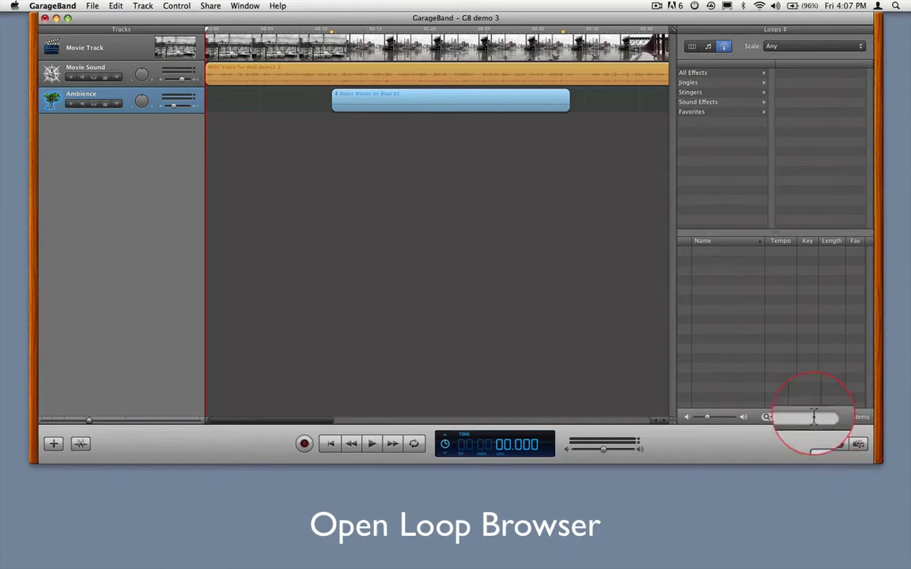
left_click(693, 49)
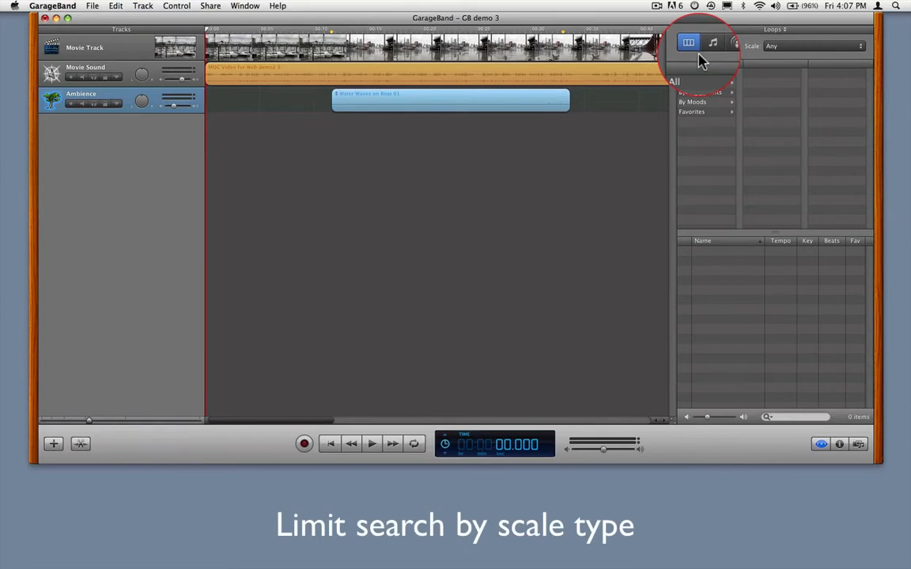
left_click(785, 47)
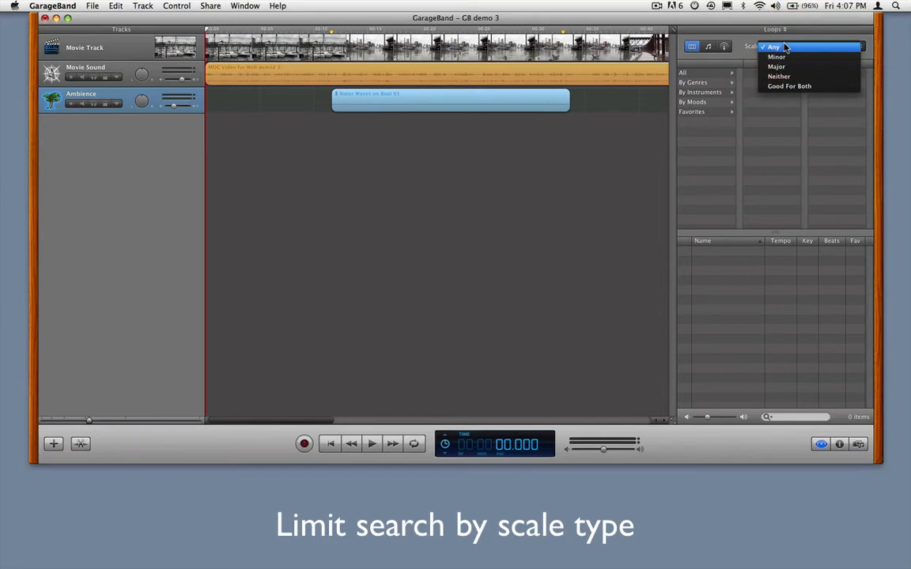
left_click(785, 47)
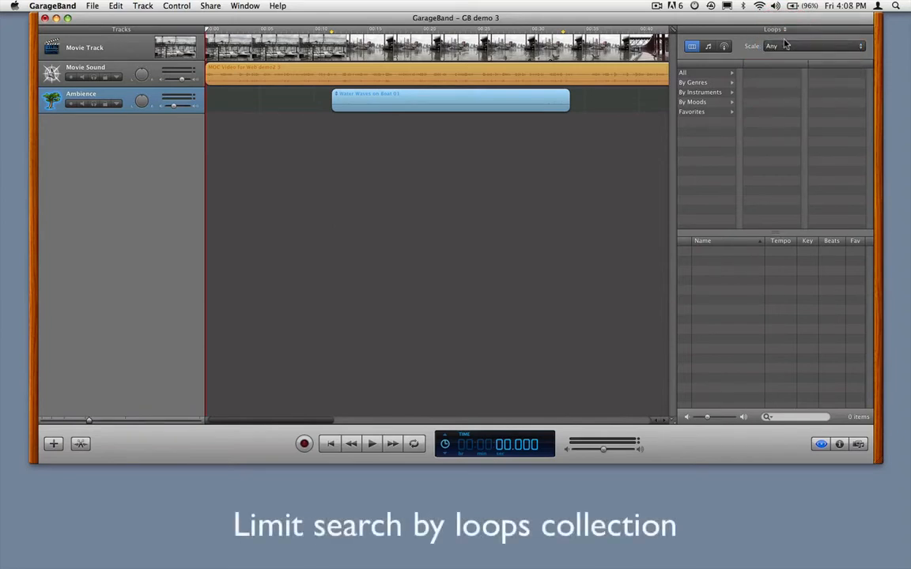
left_click(780, 42)
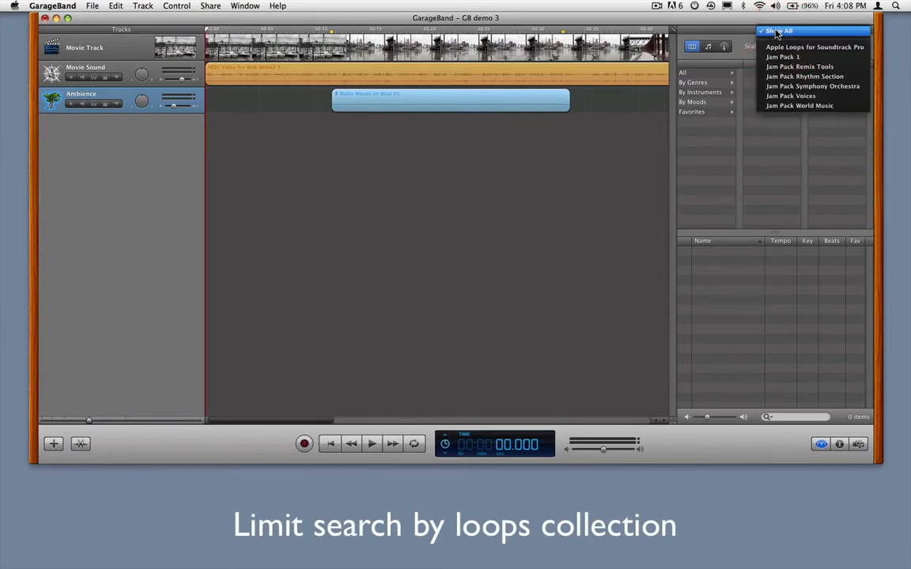
left_click(776, 32)
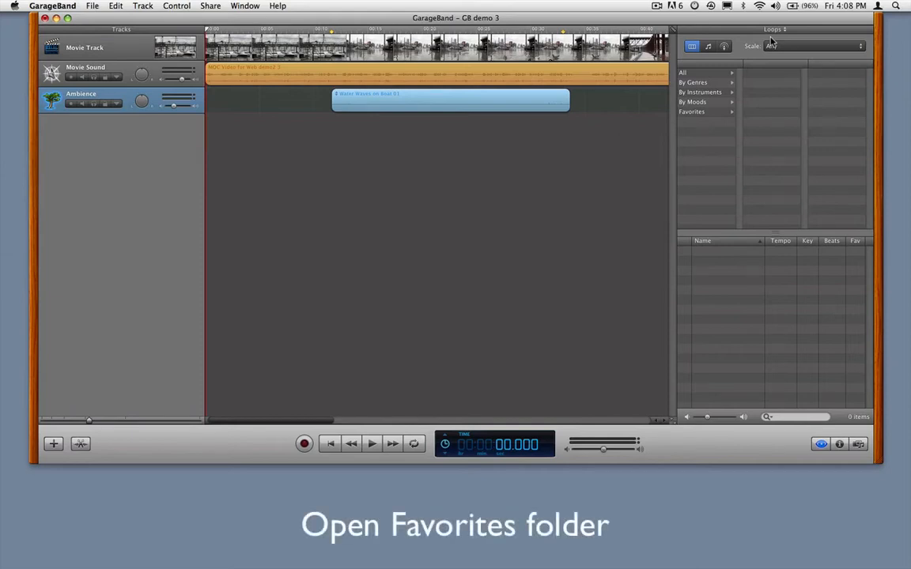
List all the favorite loops in the All Effects category.
left_click(694, 113)
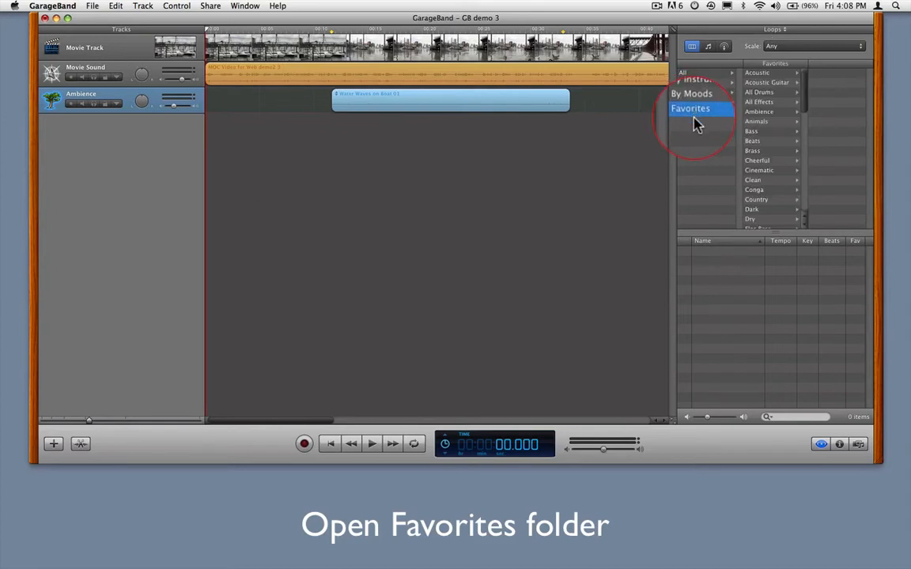
left_click(764, 103)
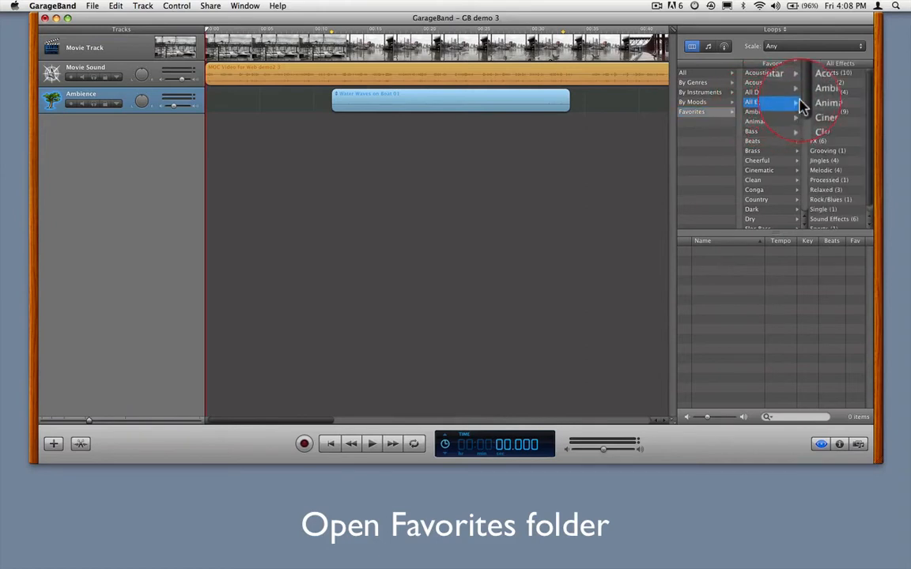
left_click(831, 73)
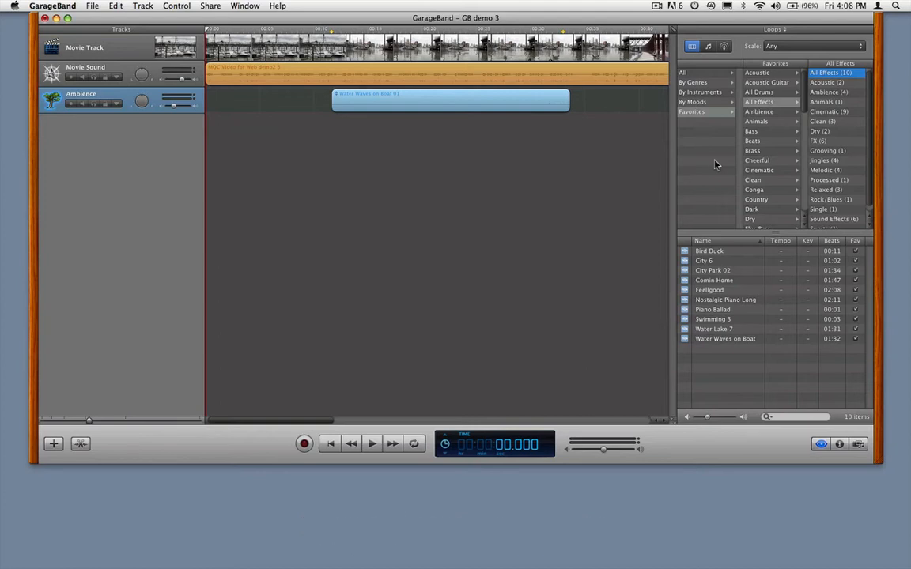
Display the movie markers and place the Comin Home clip on a new track, starting at the Music 1 marker (33 seconds).
left_click(132, 50)
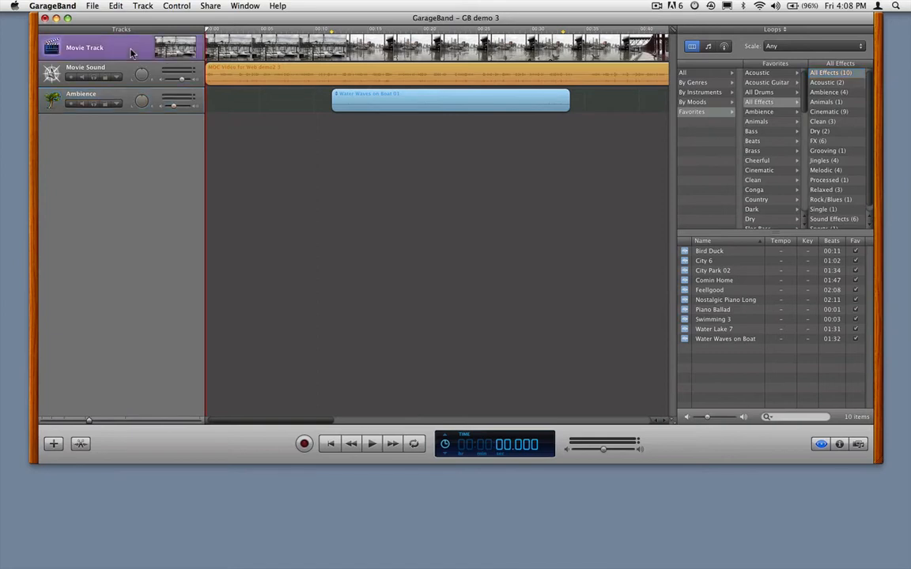
left_click(80, 446)
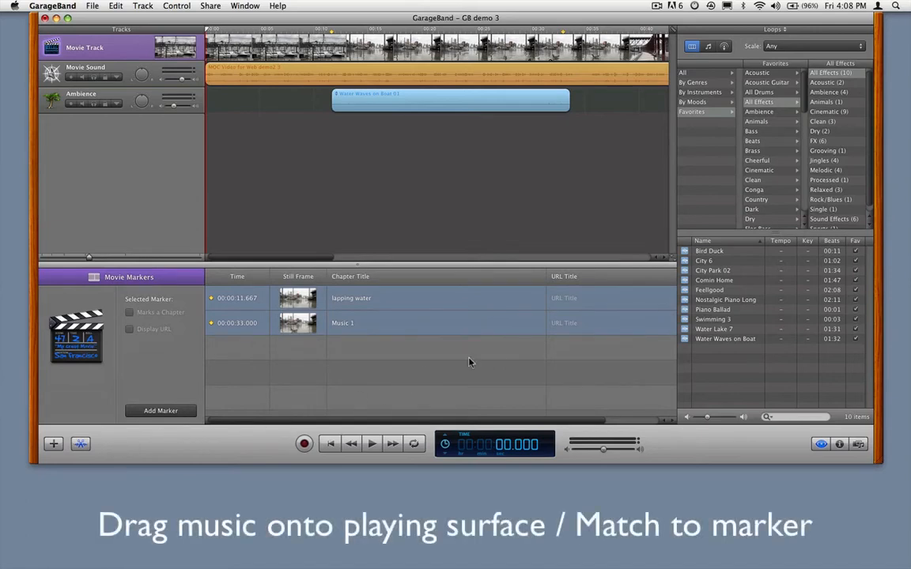
left_click(713, 282)
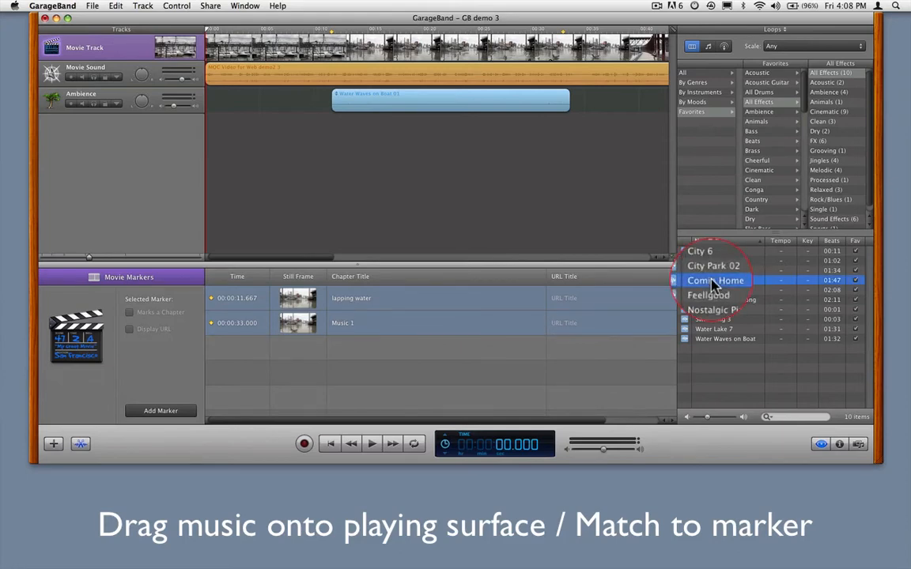
mouse_move(711, 282)
left_mouse_down()
mouse_move(642, 135)
mouse_move(563, 142)
left_mouse_up()
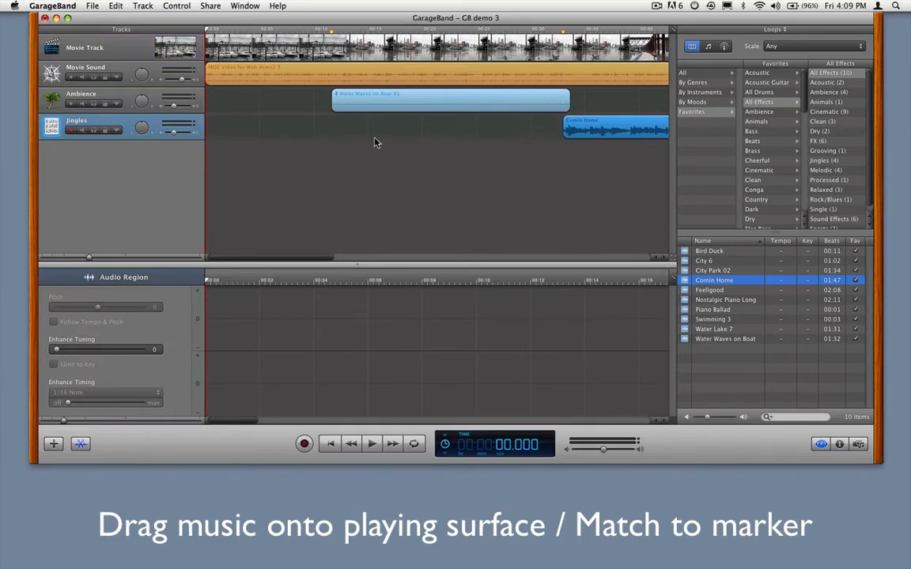
Rename the Jingles track to "Music 1".
double_click(76, 120)
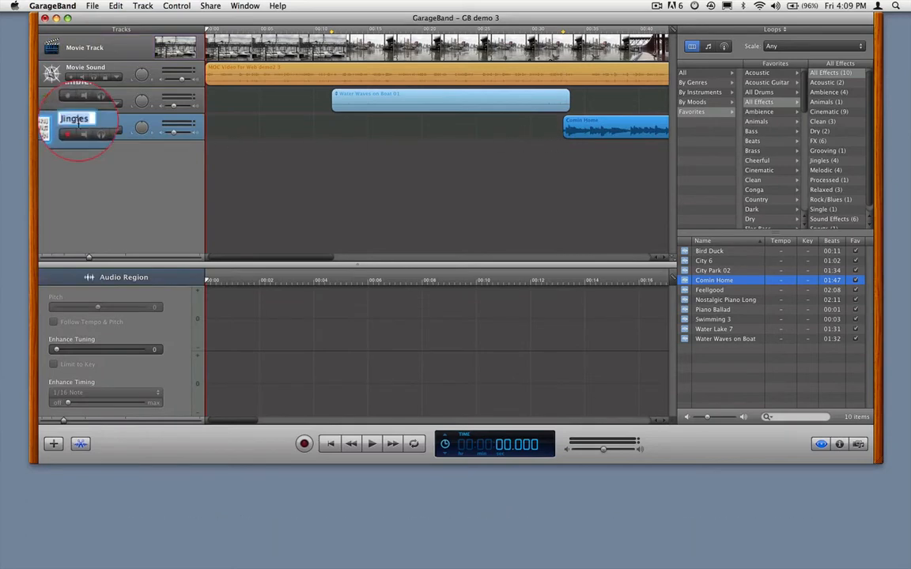
type("Music 1")
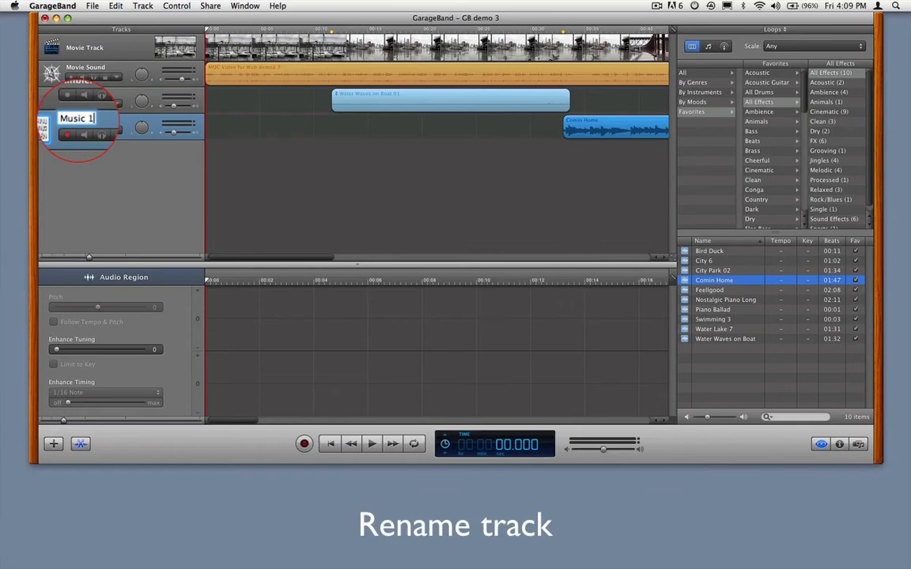
key("Return")
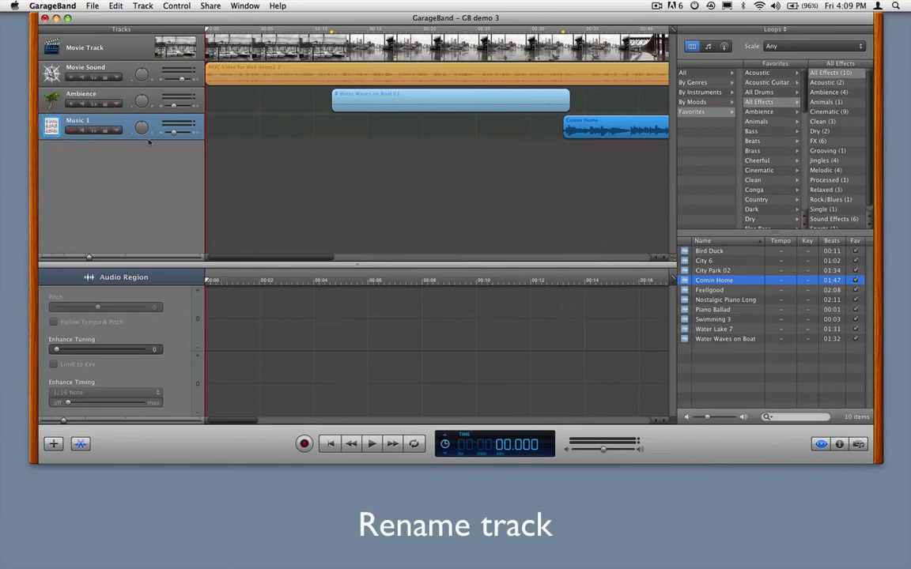
Browse the loops by instrument and list all Acoustic Bass loops.
left_click(697, 92)
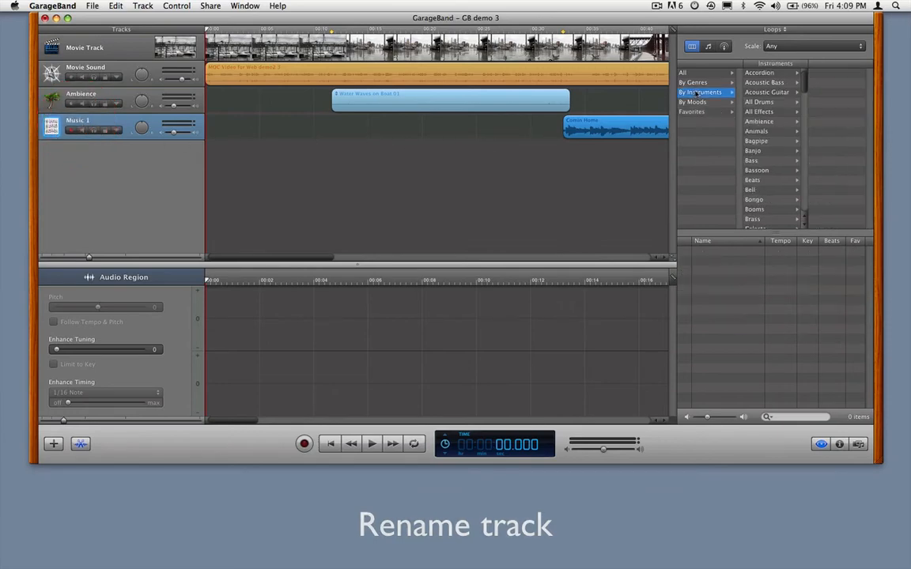
left_click(765, 84)
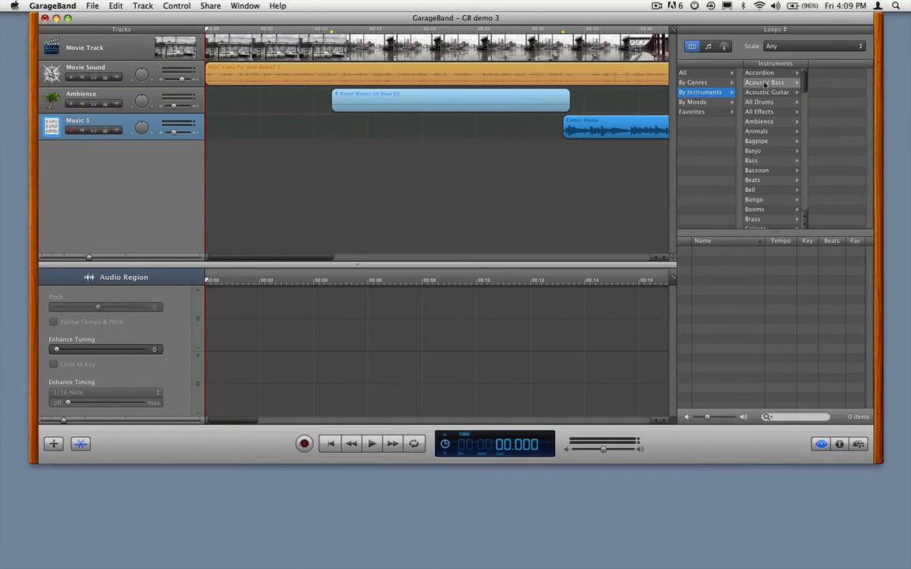
left_click(828, 72)
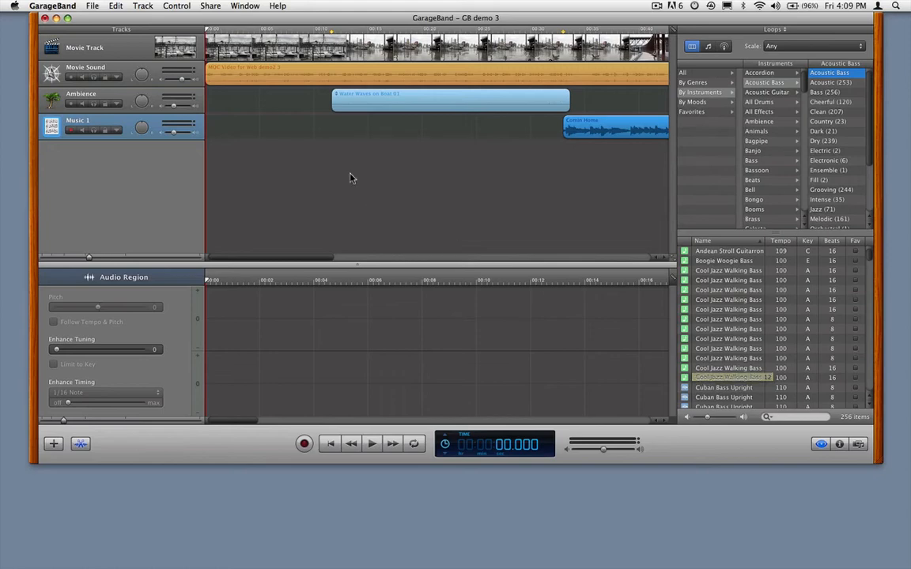
Create a new Real Instrument track for audio clips.
left_click(143, 5)
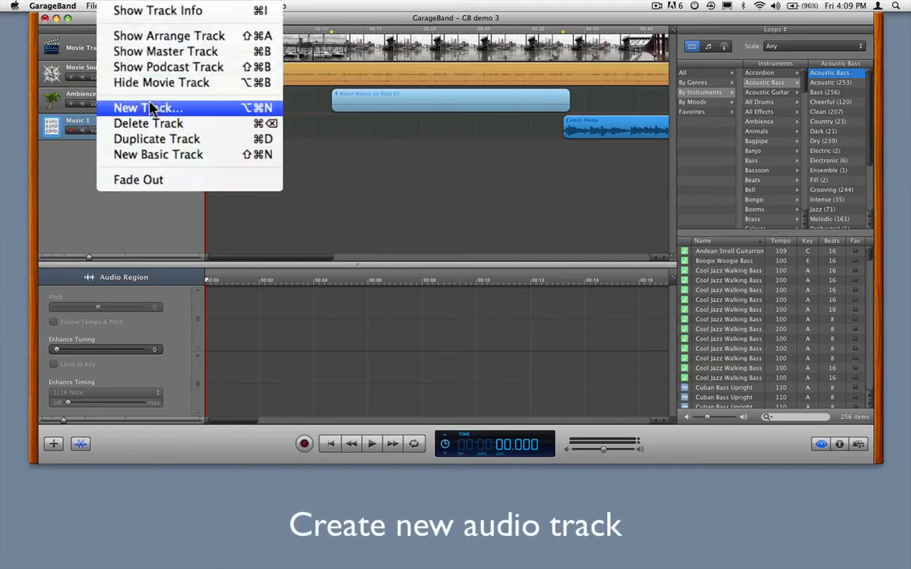
left_click(151, 100)
left_click(404, 51)
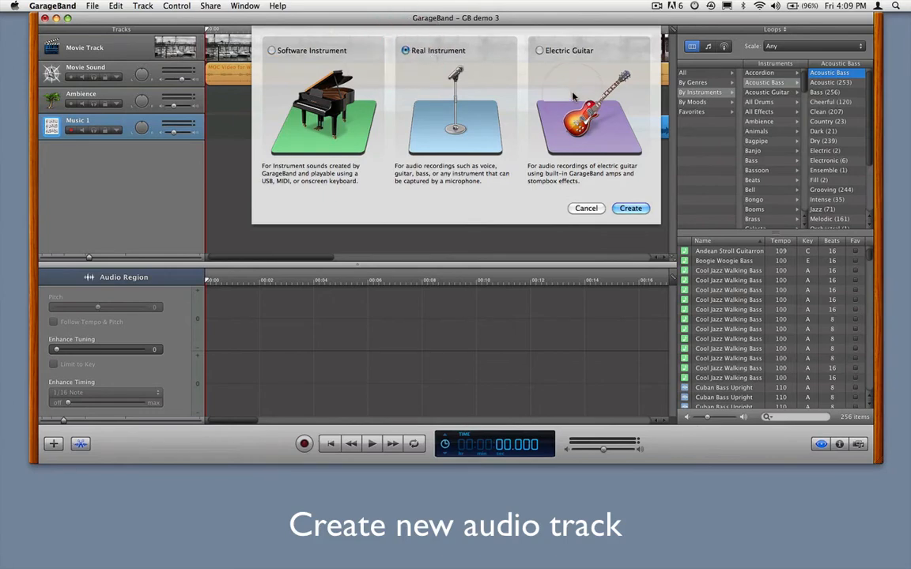
left_click(580, 114)
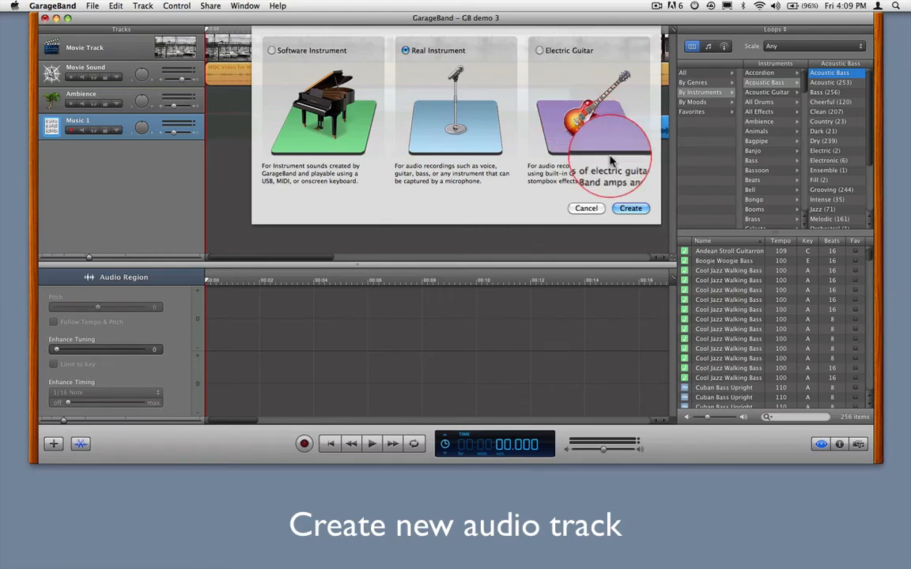
left_click(625, 208)
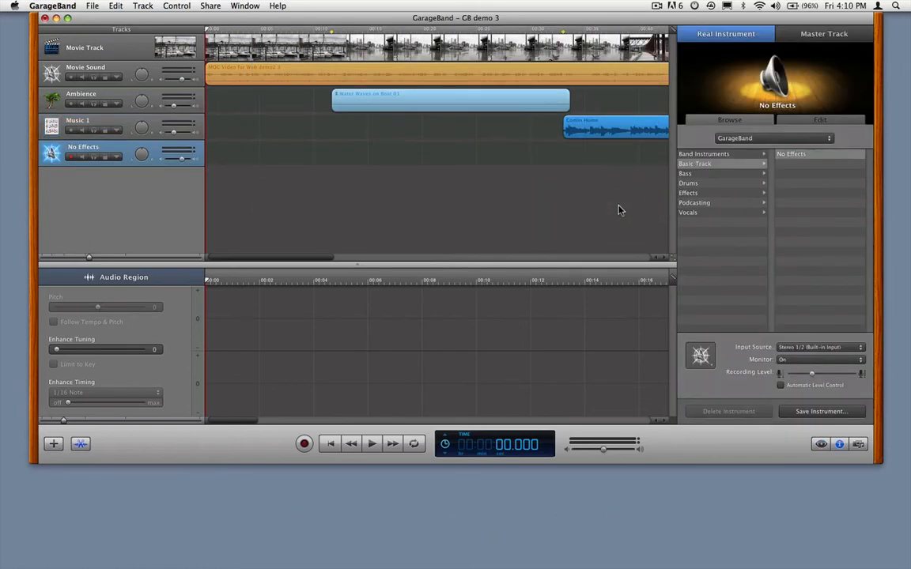
Create a new Software Instrument track.
left_click(144, 6)
left_click(153, 106)
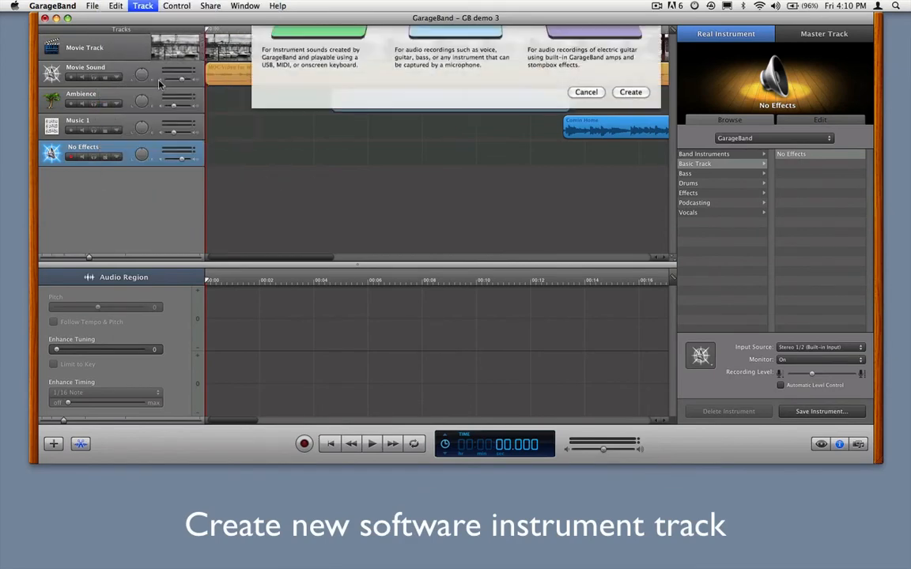
left_click(270, 52)
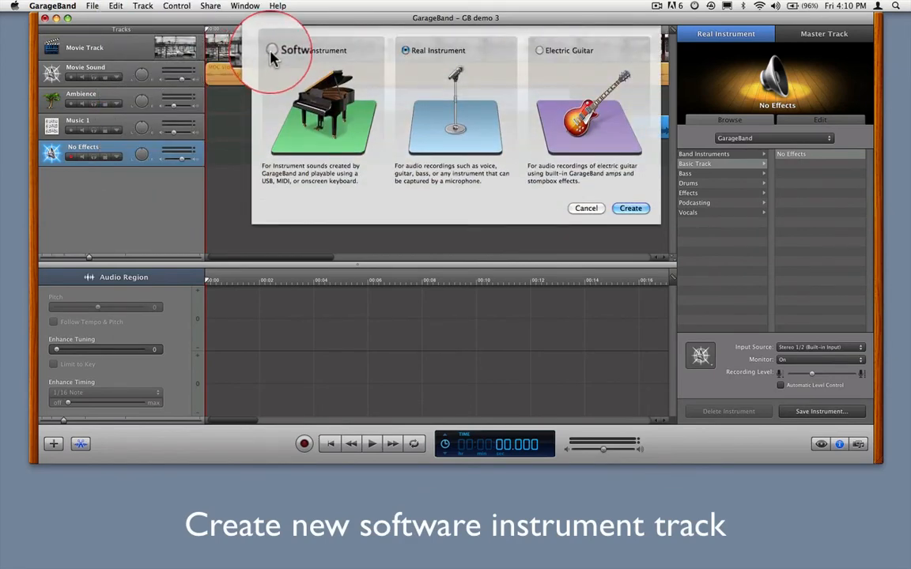
left_click(271, 53)
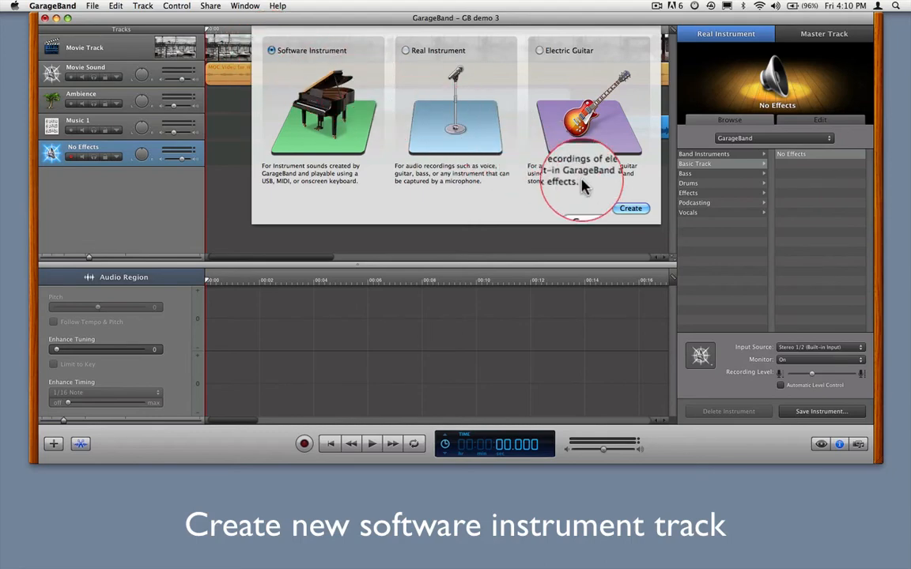
left_click(622, 212)
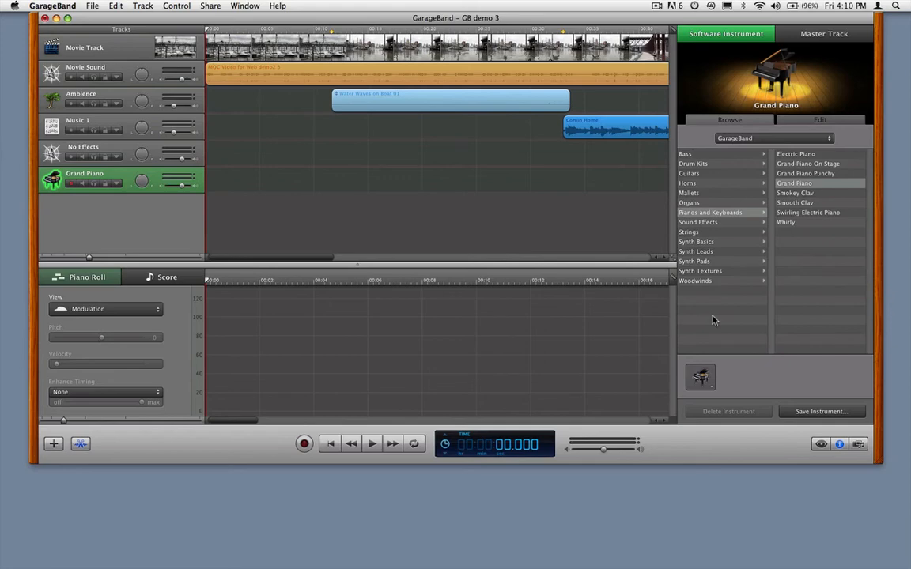
Show the Loop Browser again and place the first Cuban Bass Upright loop at the start of the No Effects track.
left_click(821, 445)
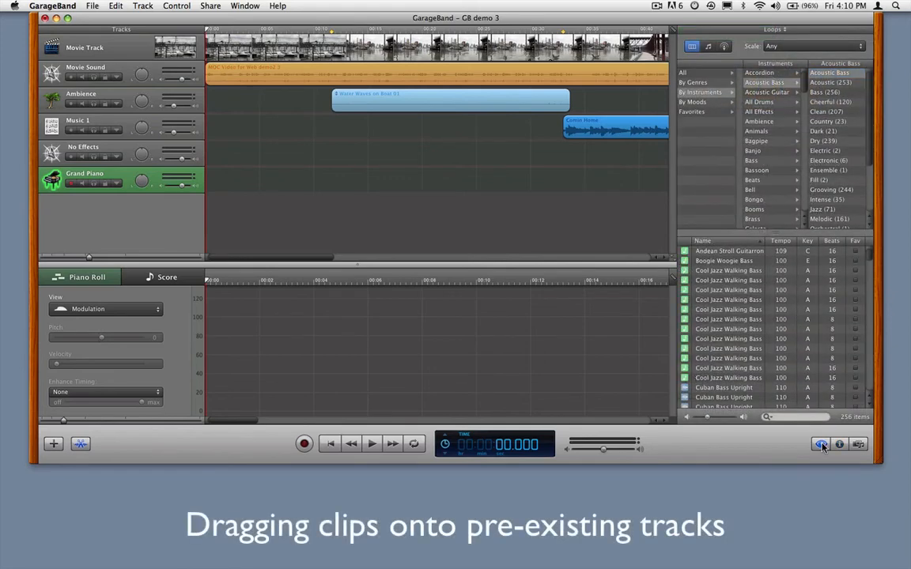
left_click(732, 388)
left_click_drag(734, 393, 204, 152)
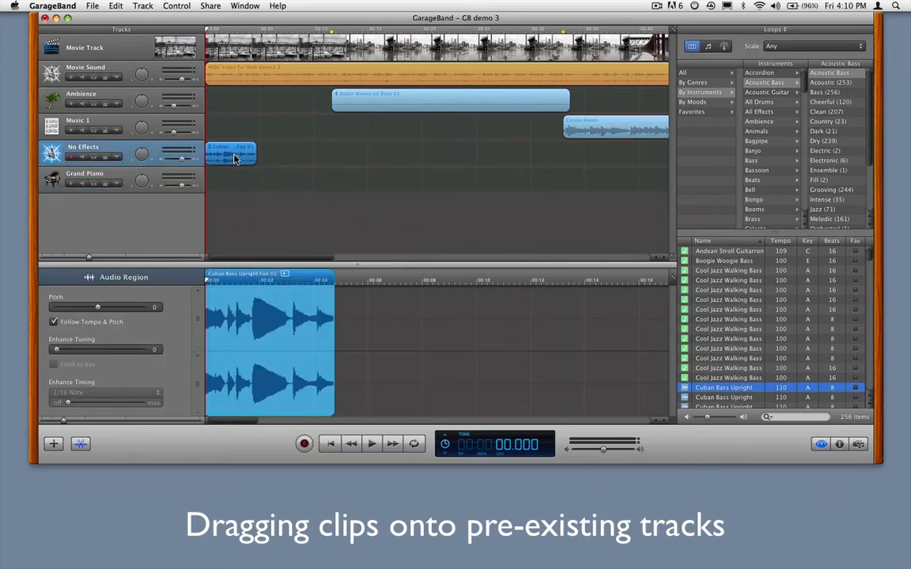
Place Cool Jazz Walking Bass 12 on both the Grand Piano track and the No Effects track, starting where the Cuban bass clip ends.
left_click(711, 378)
left_click_drag(712, 378, 265, 180)
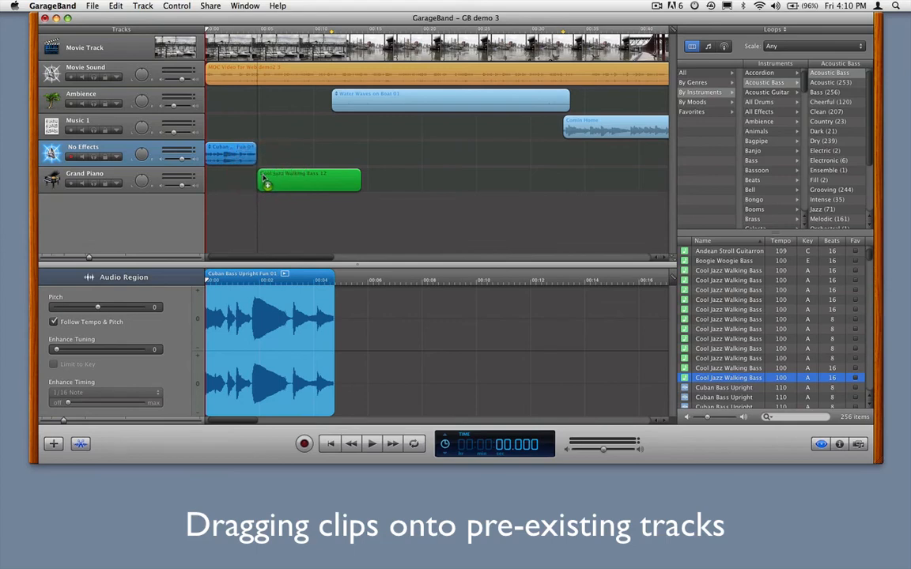
left_click_drag(264, 179, 264, 178)
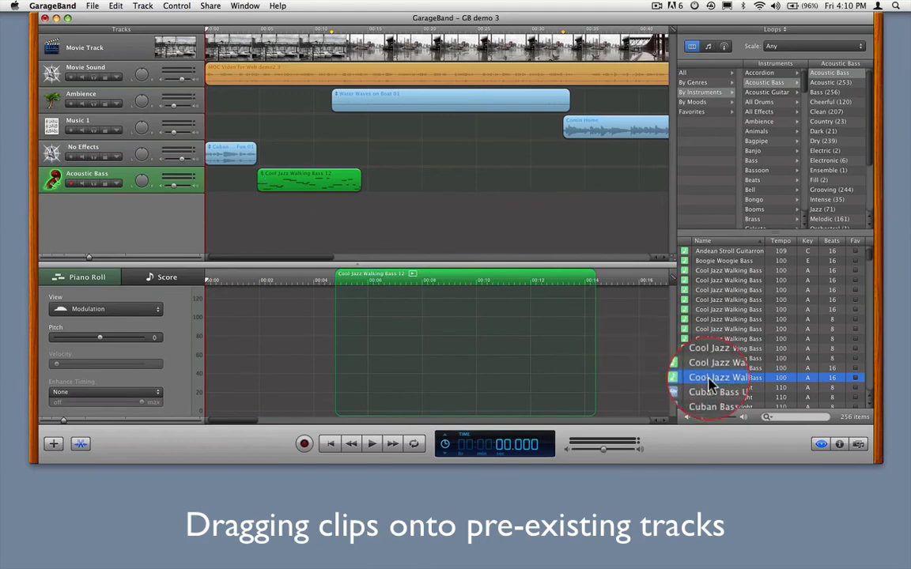
left_click_drag(710, 383, 267, 158)
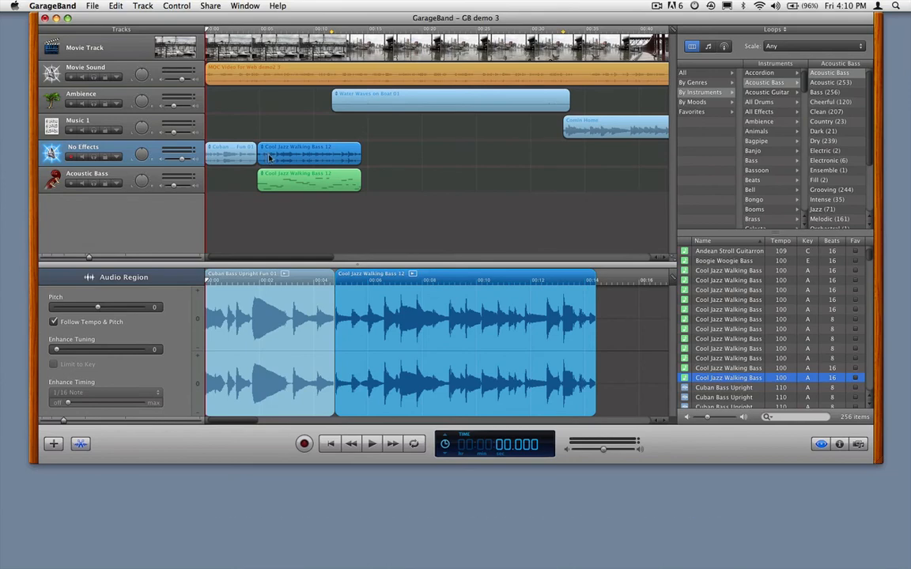
Open the Media Browser and look through the audio files under iTunes and the GarageBand folder.
left_click(859, 446)
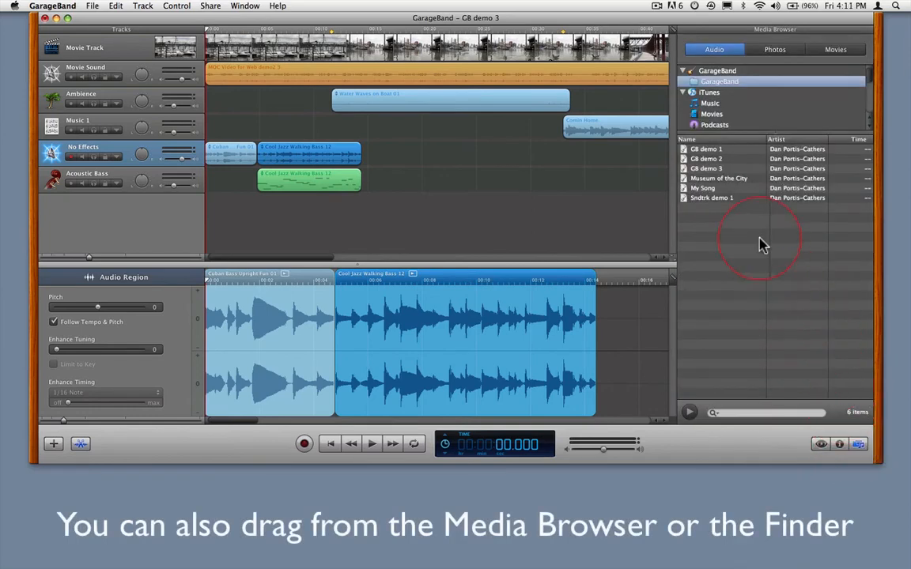
left_click(715, 93)
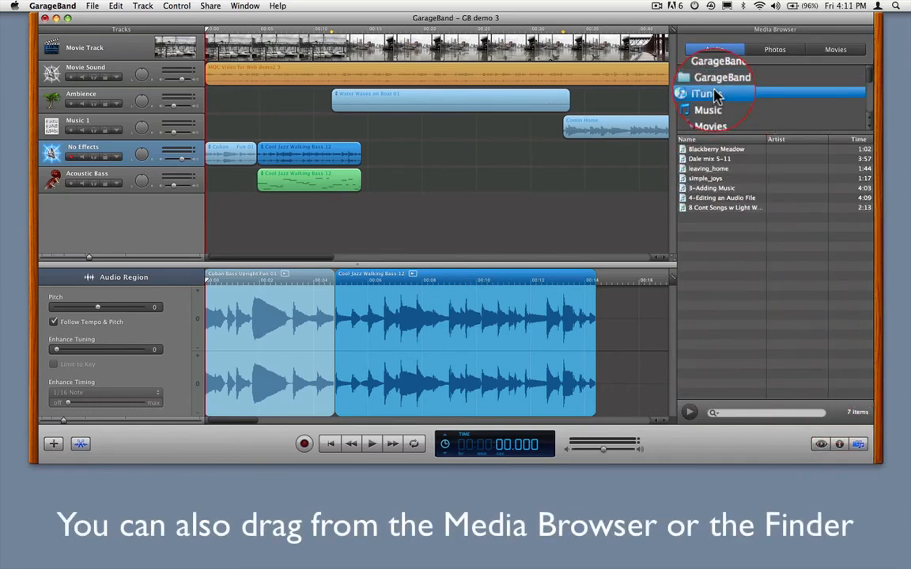
left_click(712, 82)
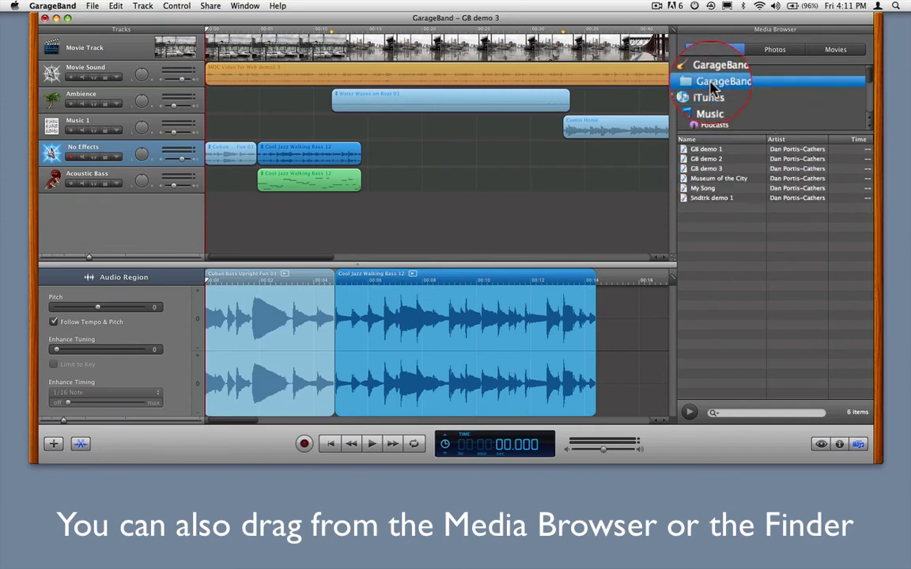